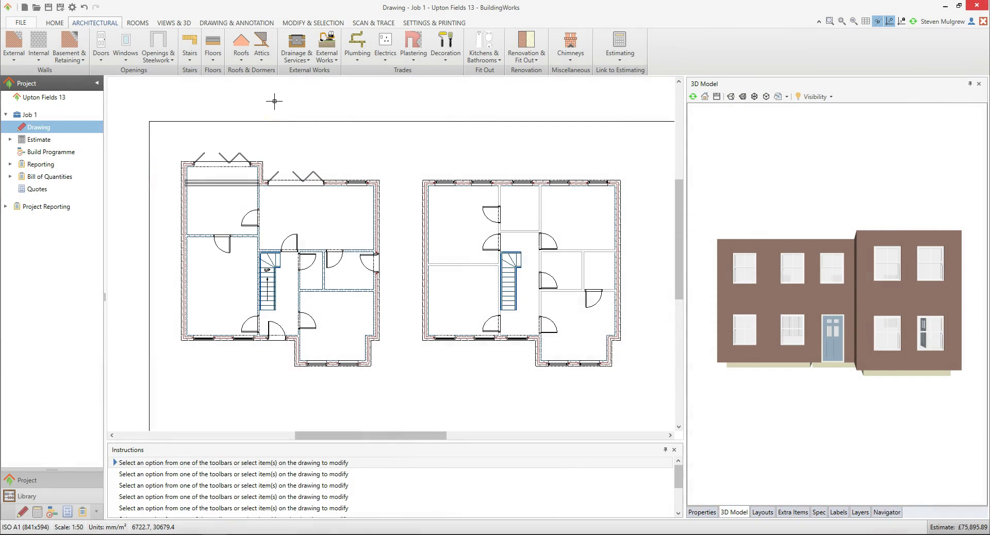
Step: Add a cold trussed roof with the tiled 400mm-centres High Thermal Performance specification
click(244, 50)
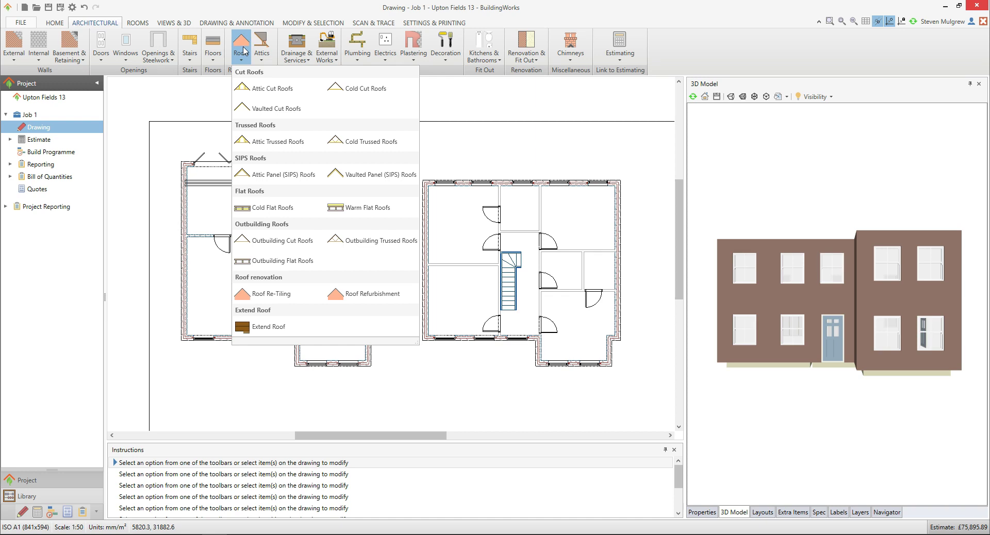
click(376, 149)
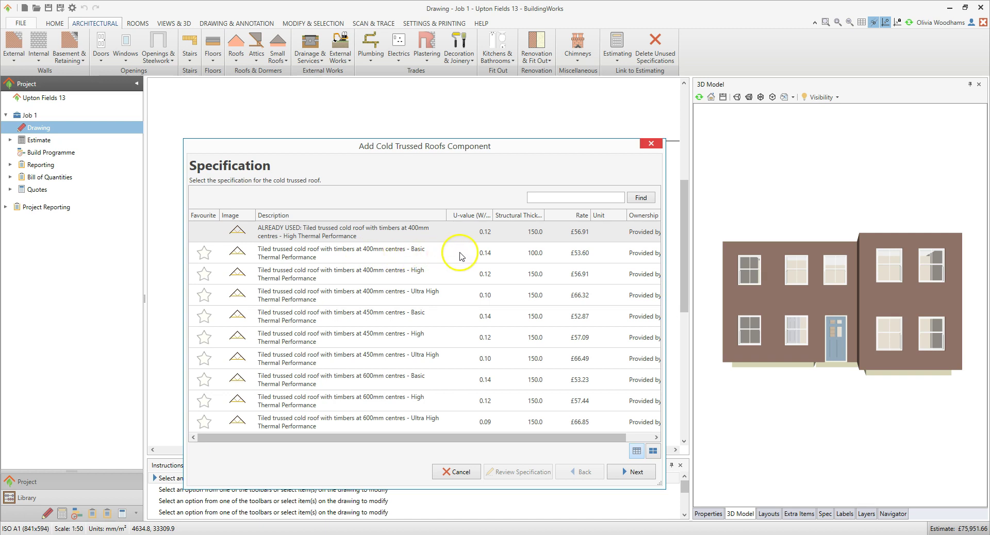
click(409, 278)
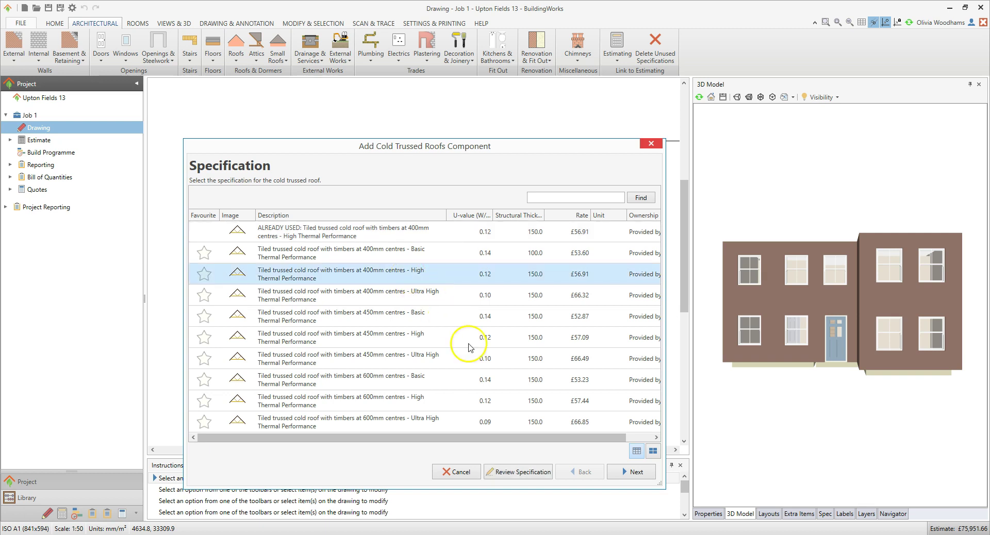
Step: Filter to Plain tiles and choose clay plain tiles with standard hips and cut valleys
click(624, 472)
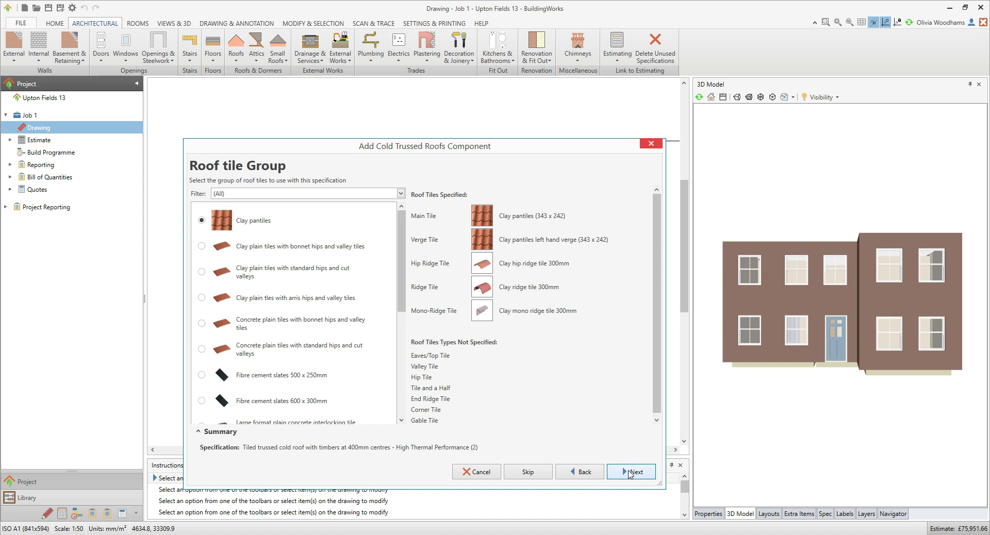
click(628, 473)
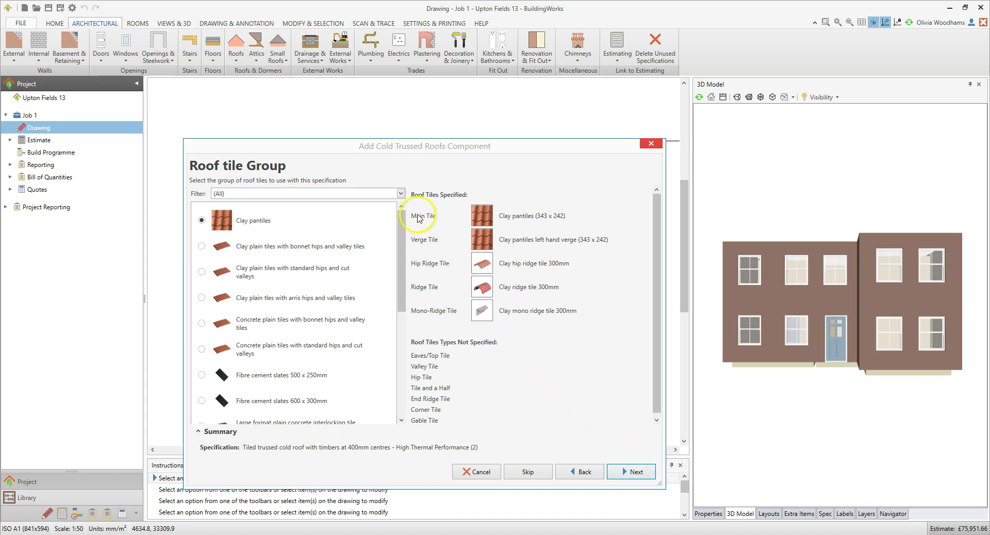
click(401, 194)
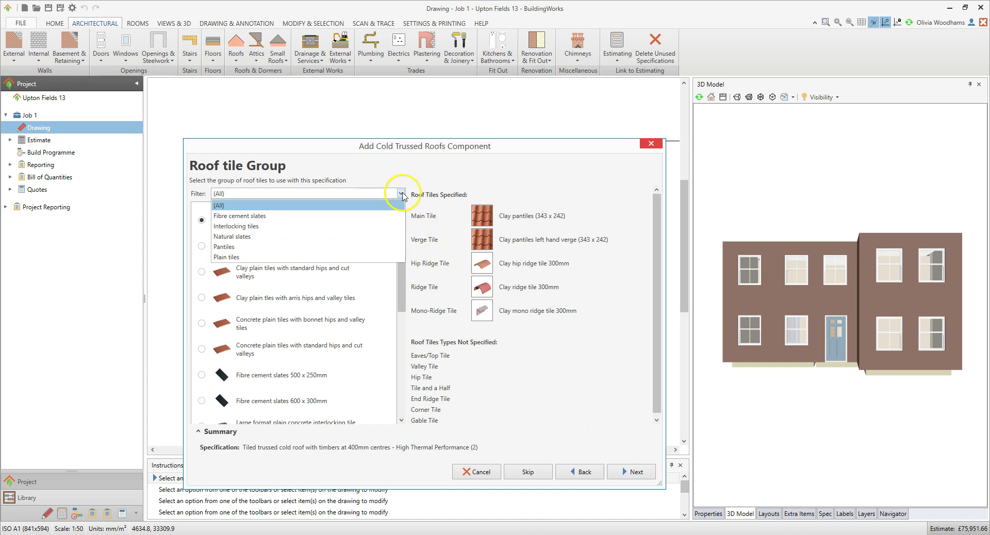
click(336, 258)
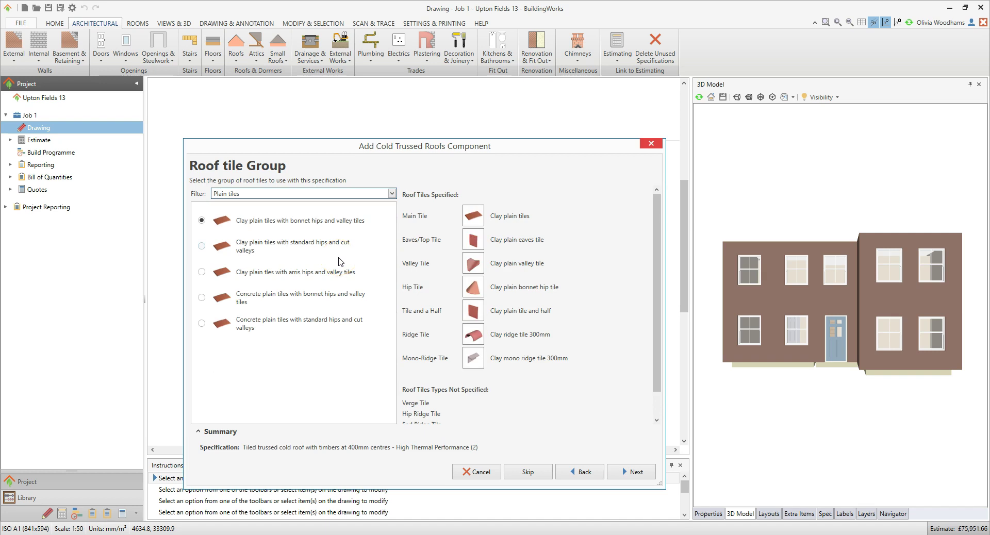
click(248, 256)
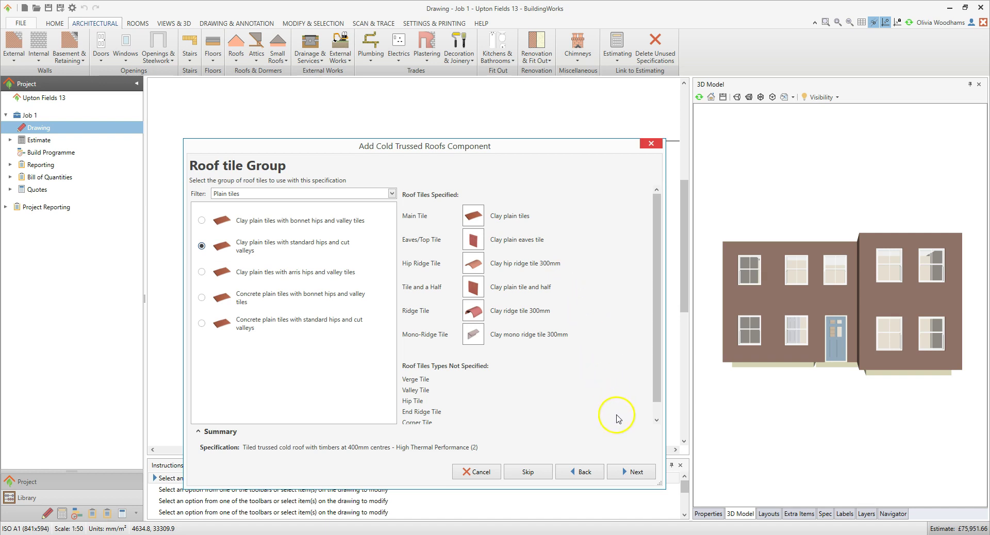
Step: Choose 'Clay plain tiles, mortar bedded' as the roof tile assembly
click(643, 478)
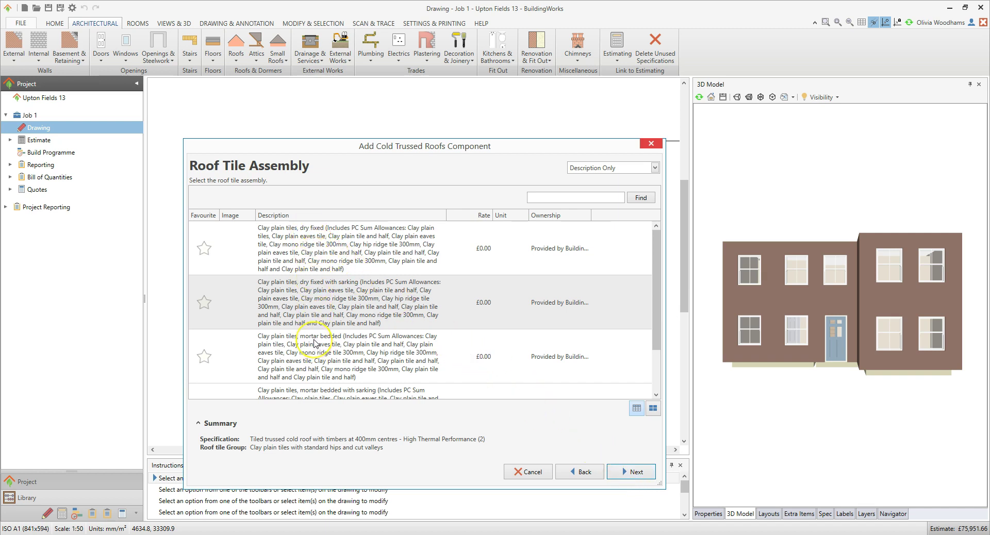
click(353, 289)
click(381, 360)
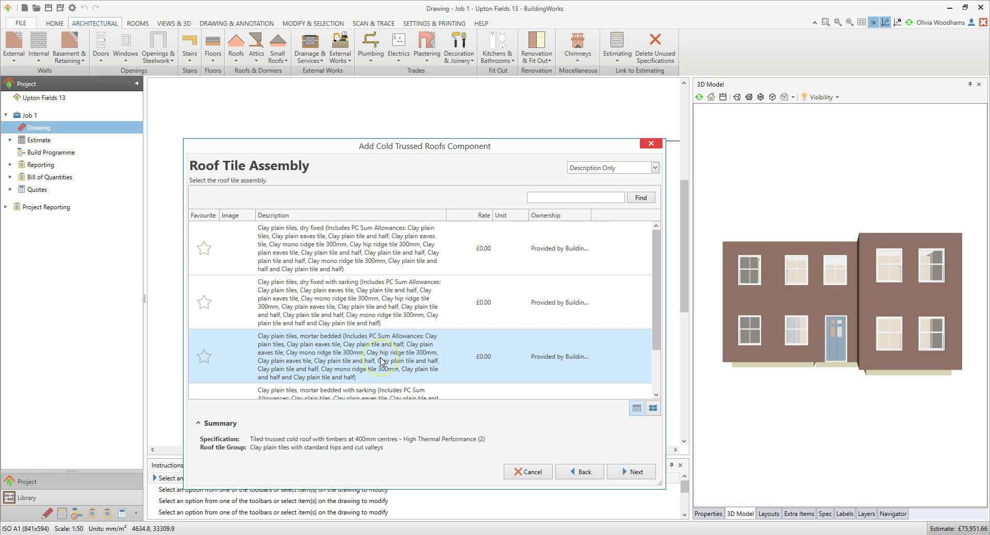
Step: Set the roof type to Lean To
click(628, 473)
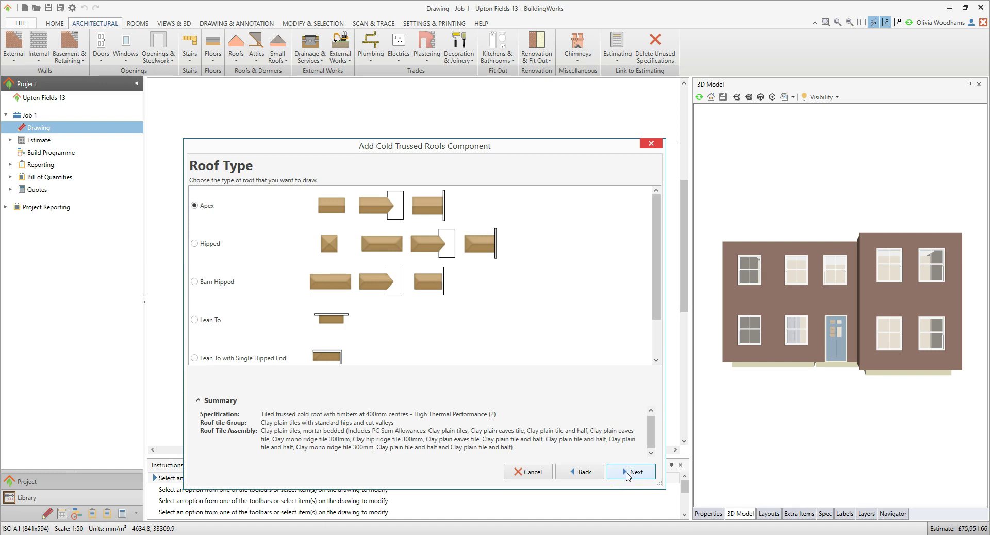
mouse_move(353, 325)
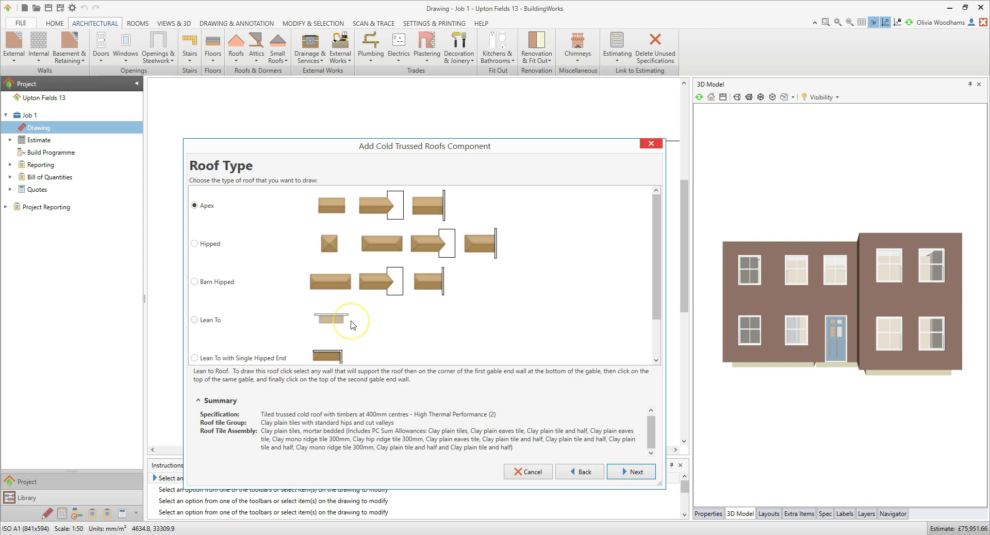
click(330, 324)
click(195, 320)
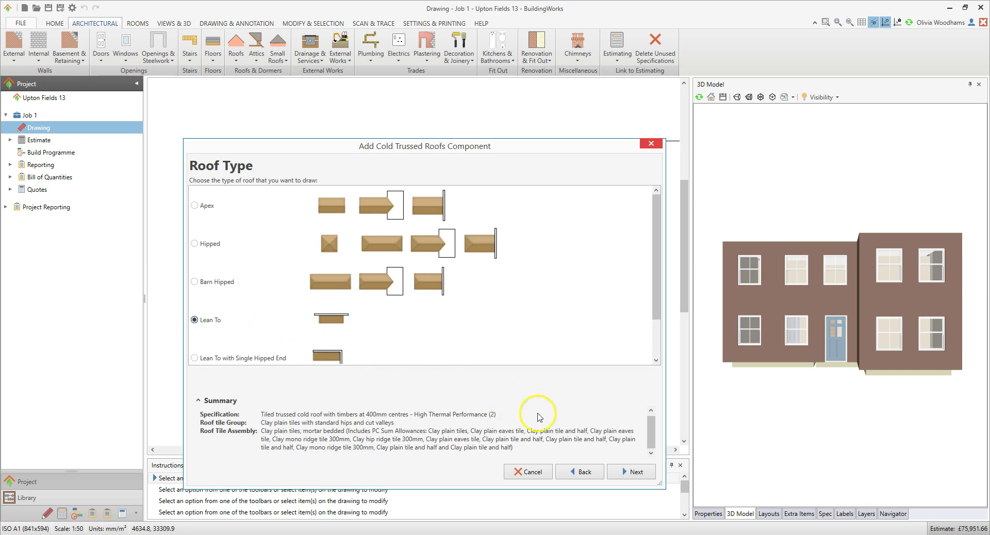
Step: Set the pitch of the roof's main section to 30°
click(625, 470)
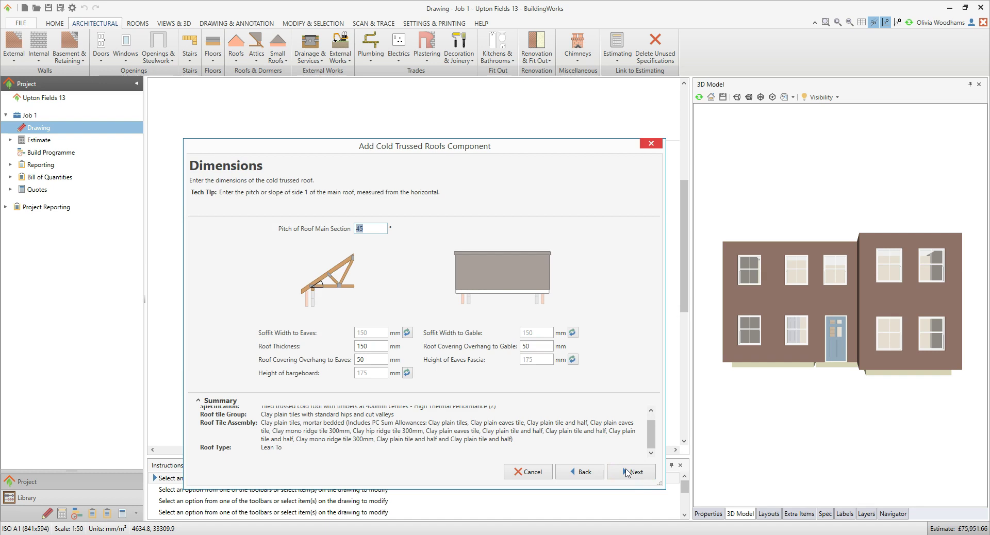
text(30)
click(625, 473)
key(Tab)
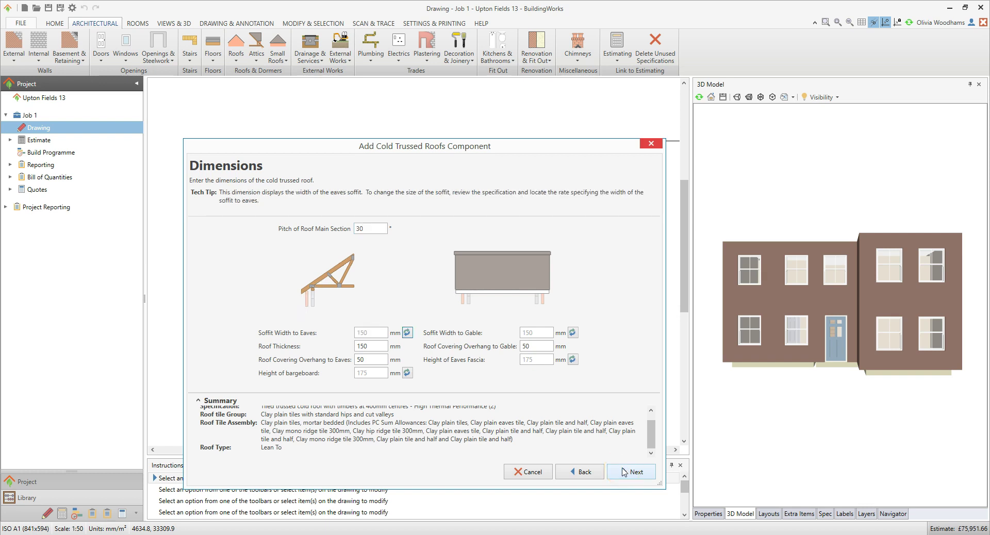
key(Tab)
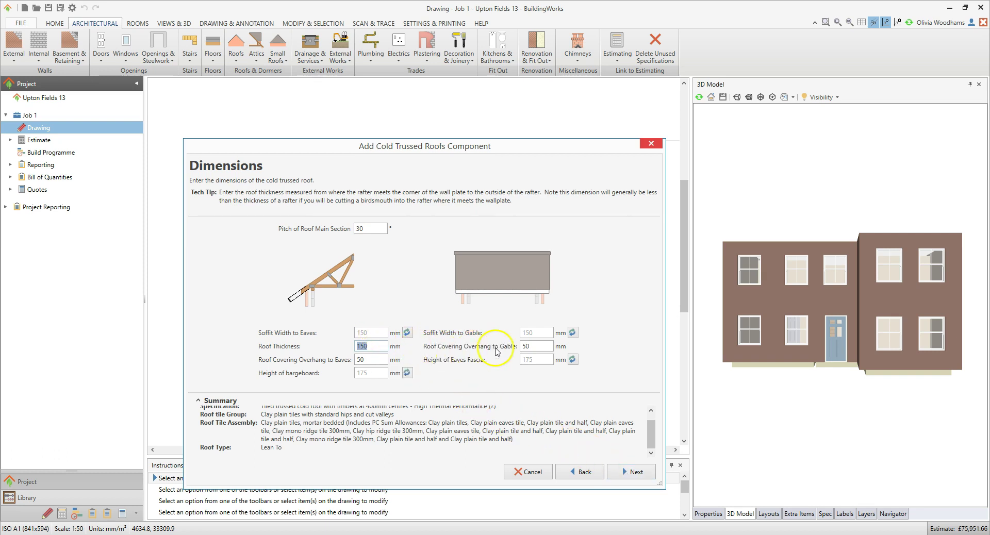
Step: Swap the eaves soffit to the 225mm soffit board, accepting the specification-wide warning
mouse_move(528, 359)
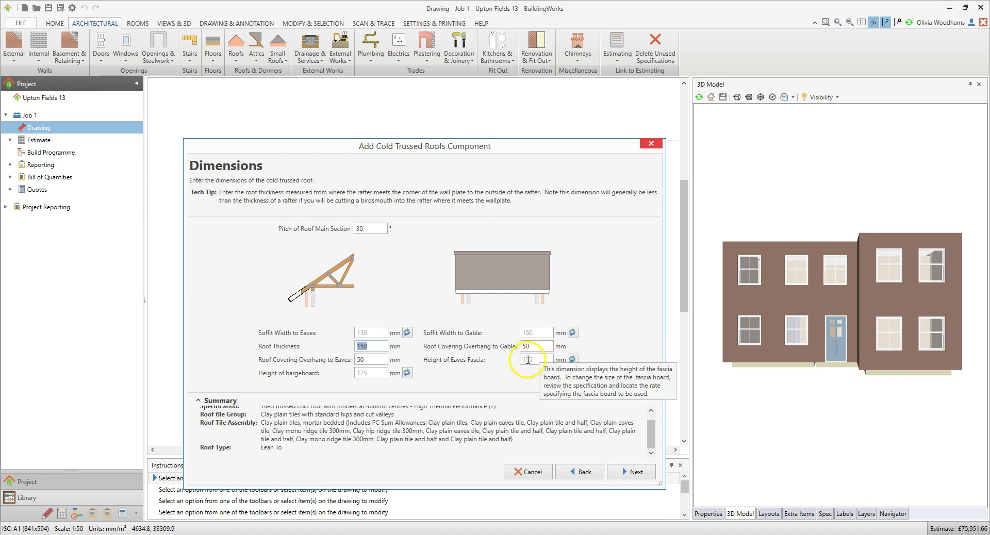
mouse_move(378, 373)
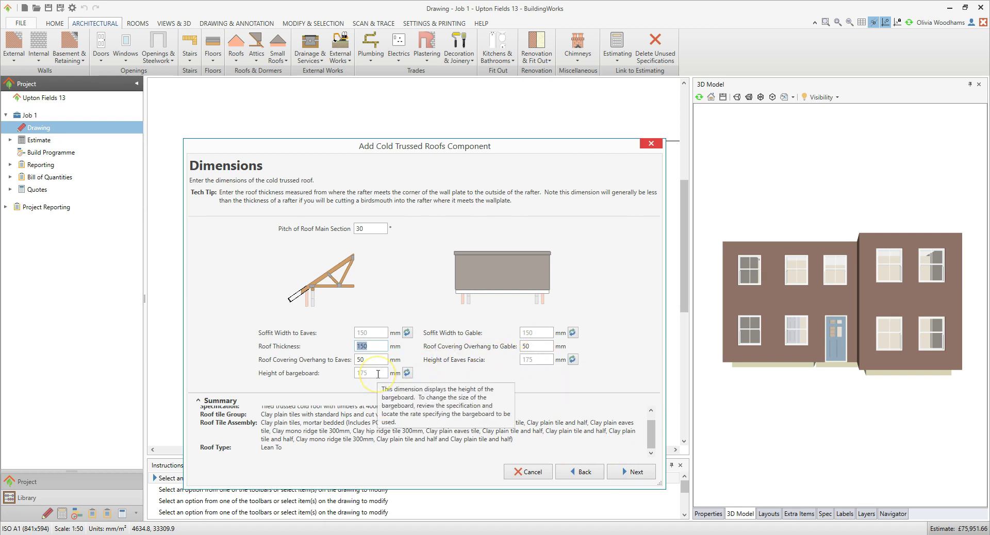
click(406, 333)
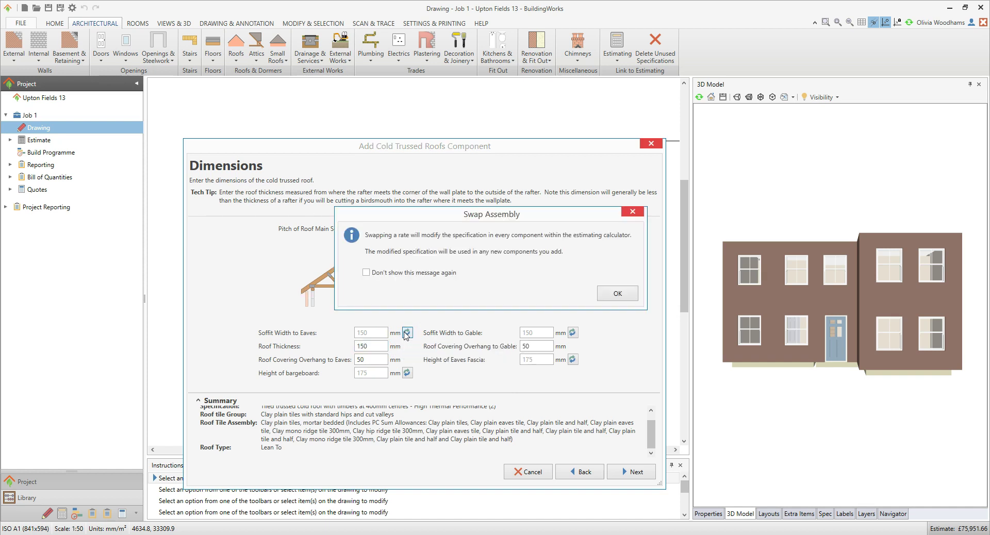
click(609, 295)
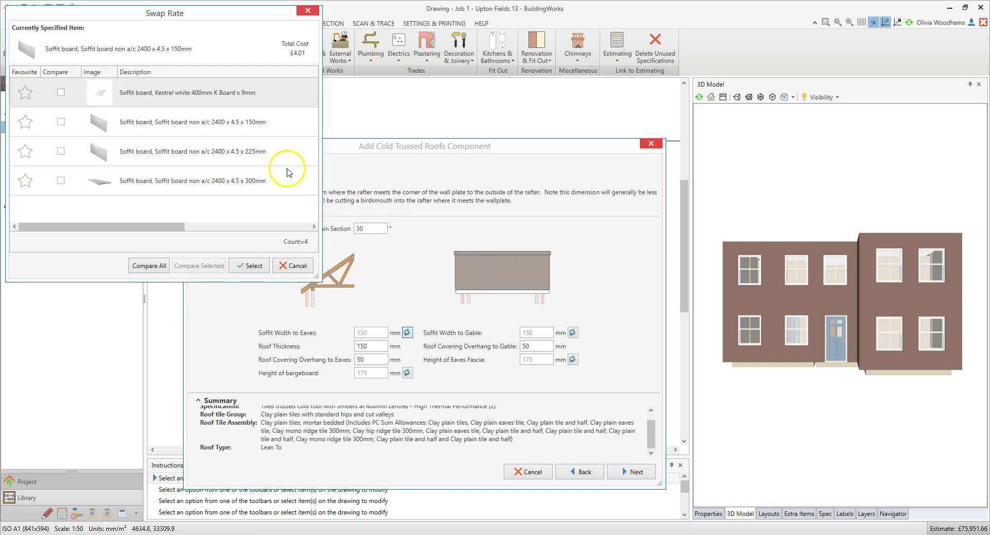
click(268, 152)
click(253, 266)
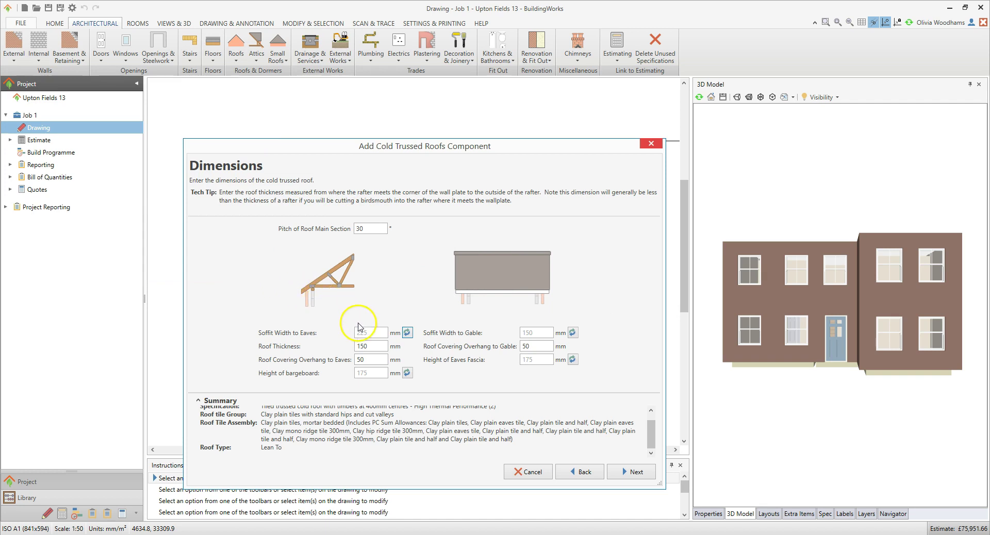
mouse_move(372, 336)
Step: Review the Resource Allowances grid and finish the cold trussed roof setup
click(629, 473)
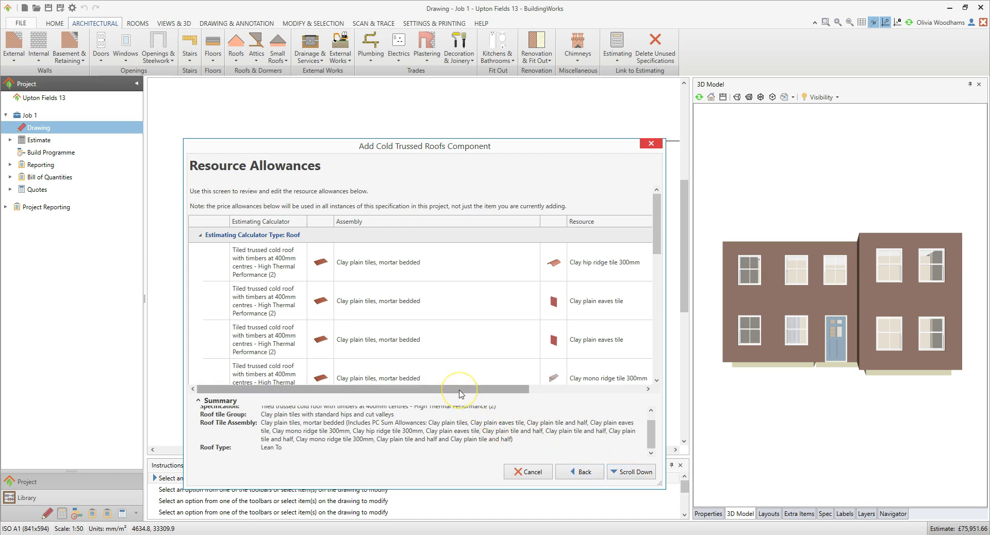
drag(461, 395, 595, 395)
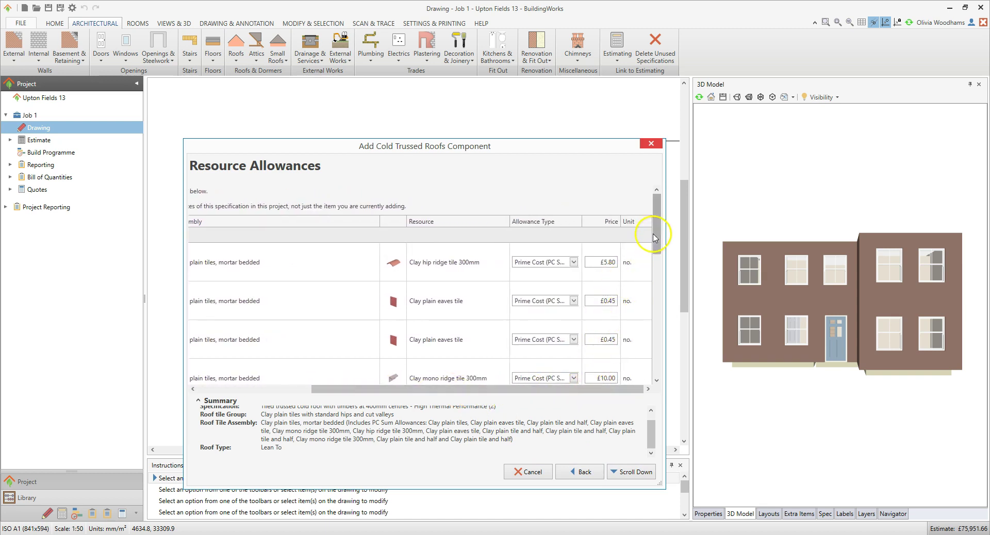
drag(654, 238, 651, 372)
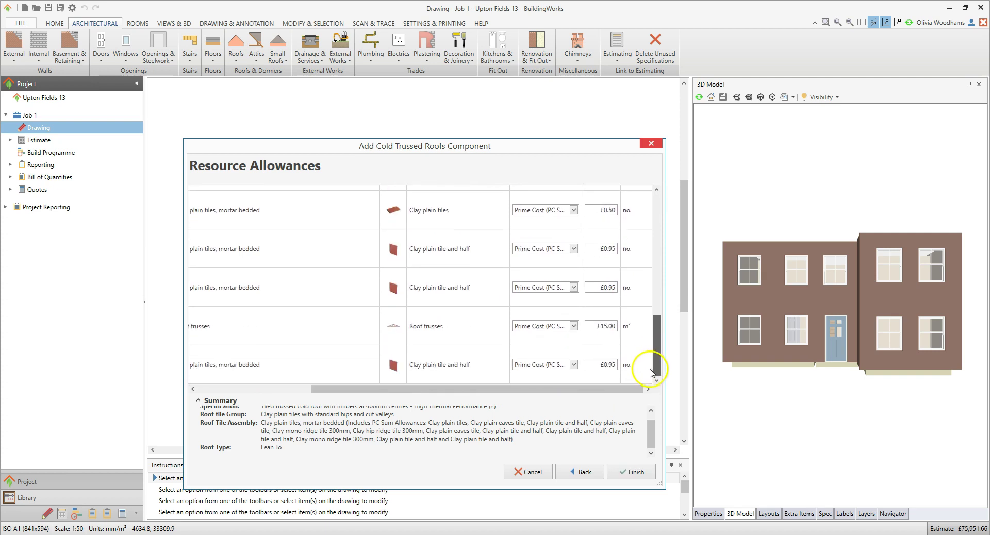
click(630, 472)
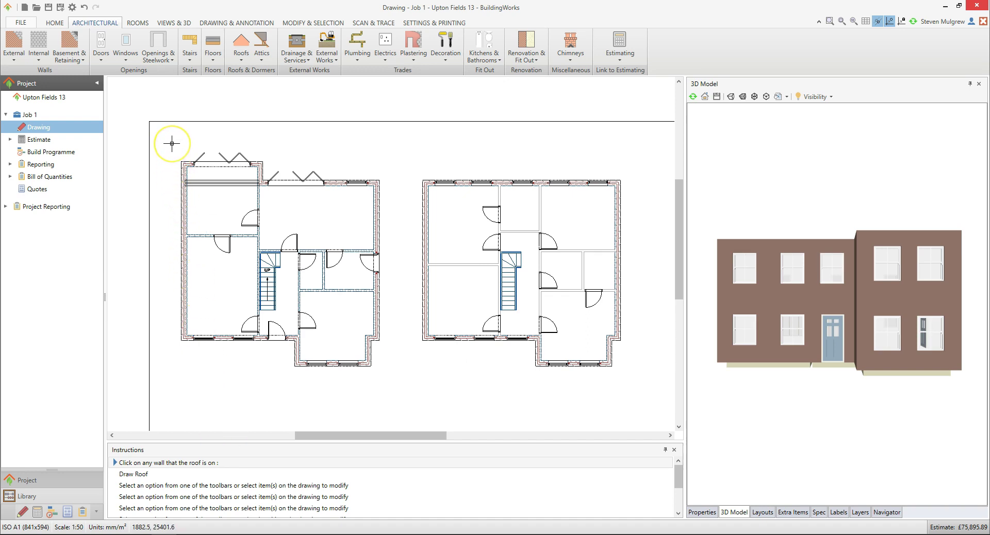
Step: Zoom into the rear projection and pick its top wall to support the roof
scroll(172, 143, up, 4)
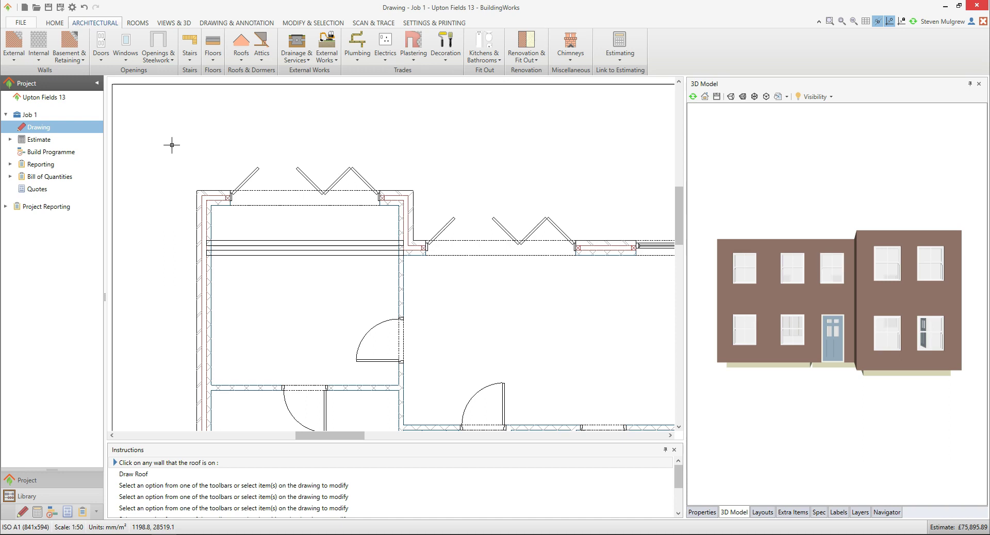
click(206, 194)
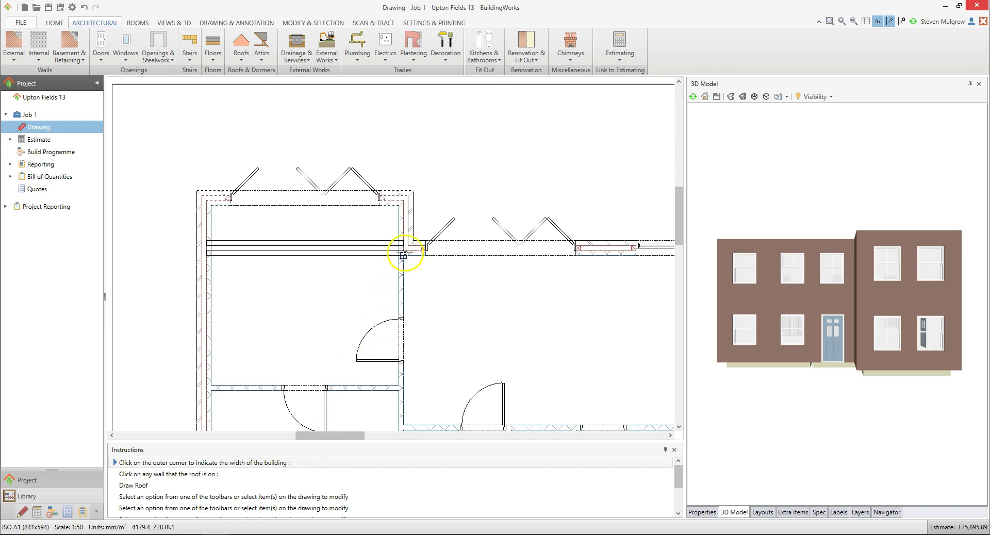
Step: Mark the outer, second and opposite corners to draw Roof 1 over the top room
click(413, 192)
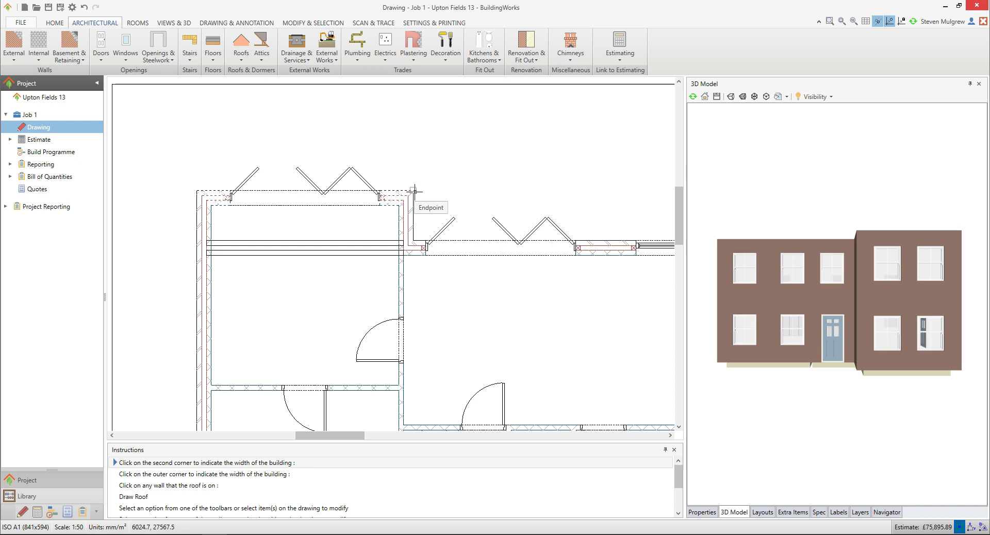
drag(413, 191, 413, 240)
click(412, 241)
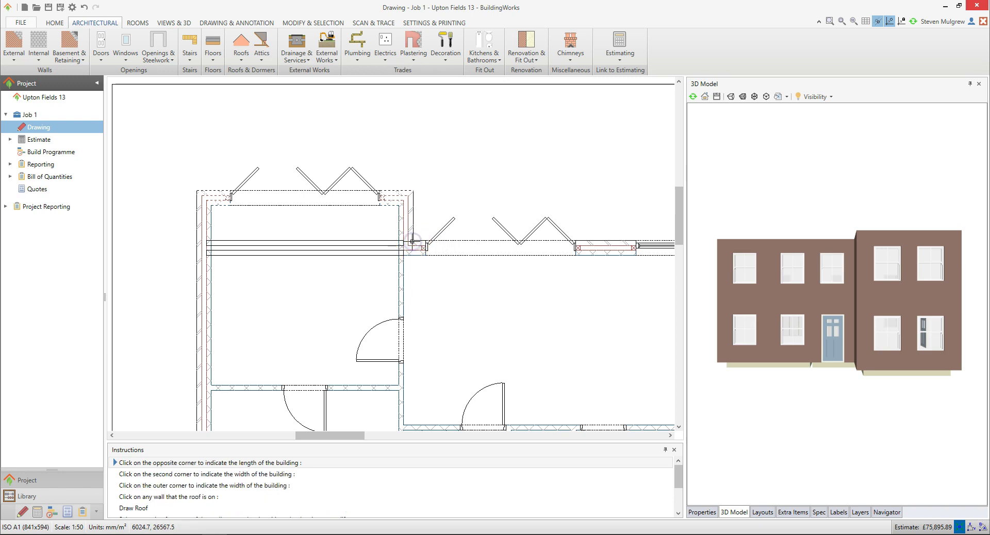
click(195, 190)
click(185, 176)
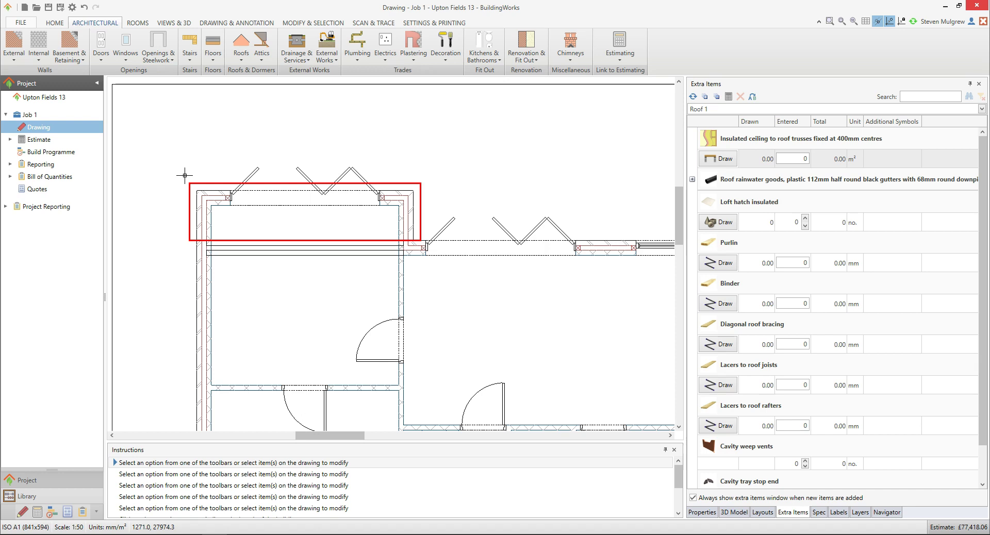
Step: Switch to the 3D Model and orbit round to view the lean-to roof from the rear
click(741, 513)
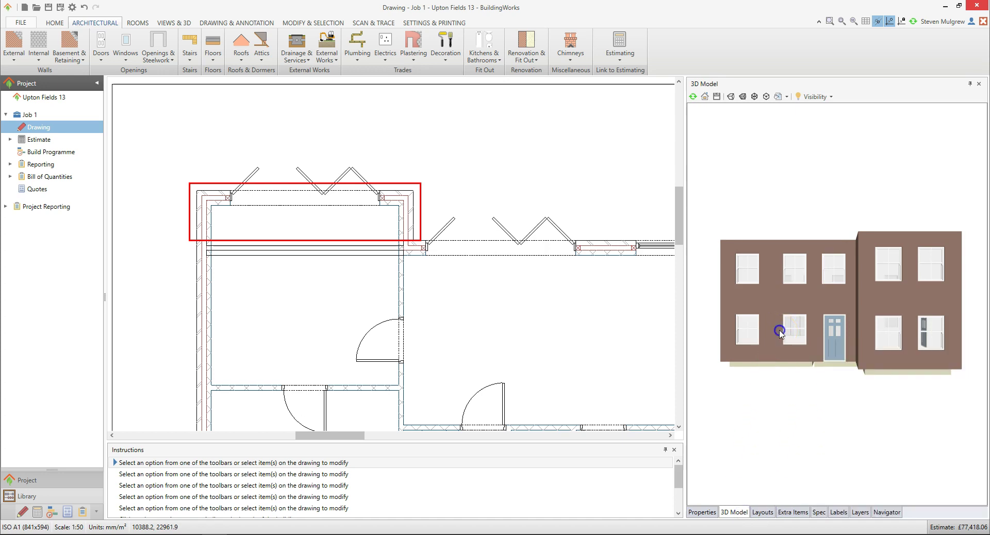
drag(780, 334, 813, 416)
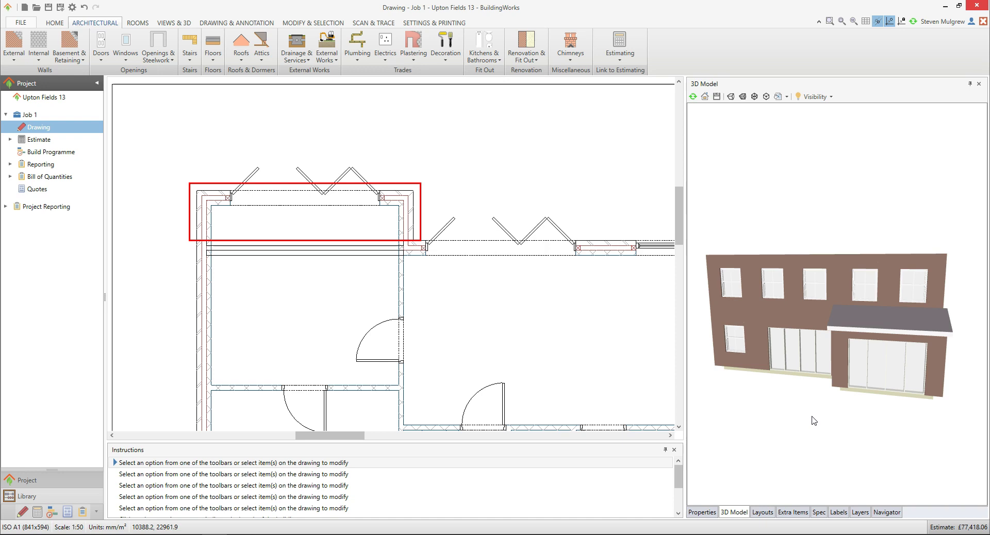
Step: Outline the strip under Roof 1 as a 2.65 m² insulated ceiling
click(795, 513)
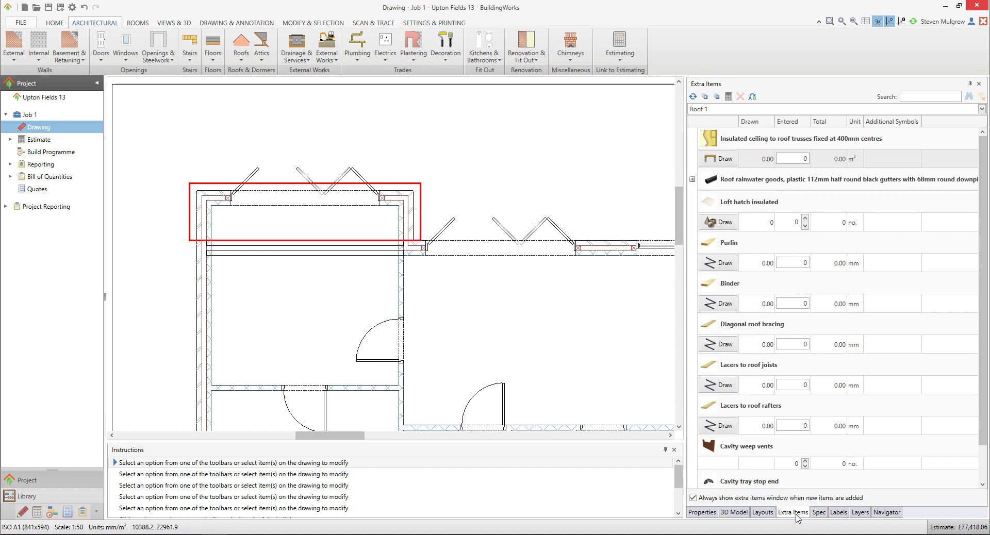
click(718, 159)
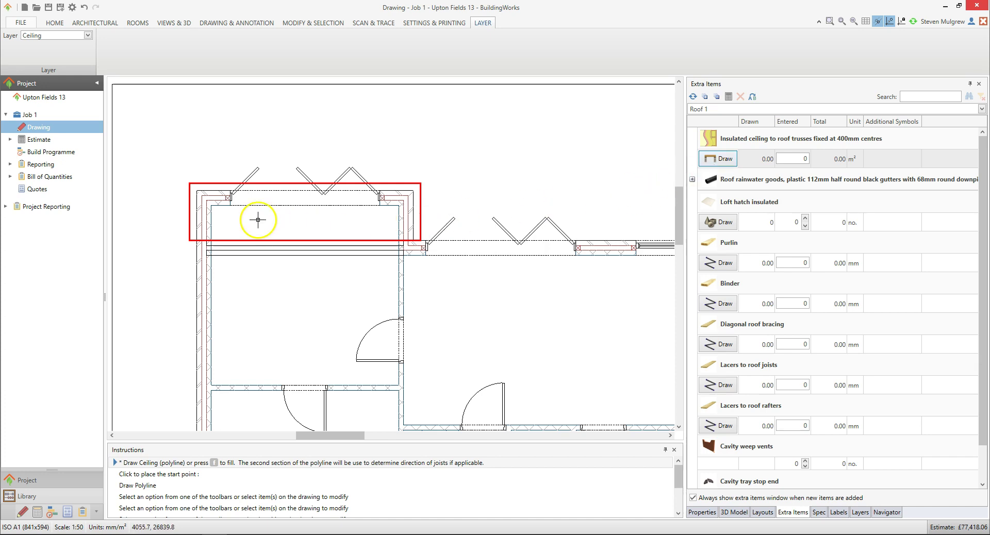
key(f)
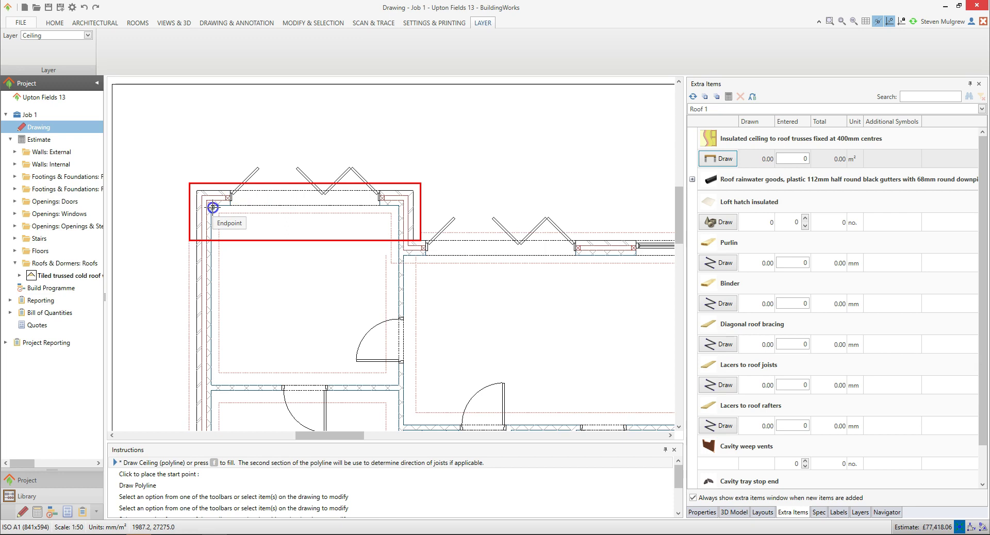
click(212, 207)
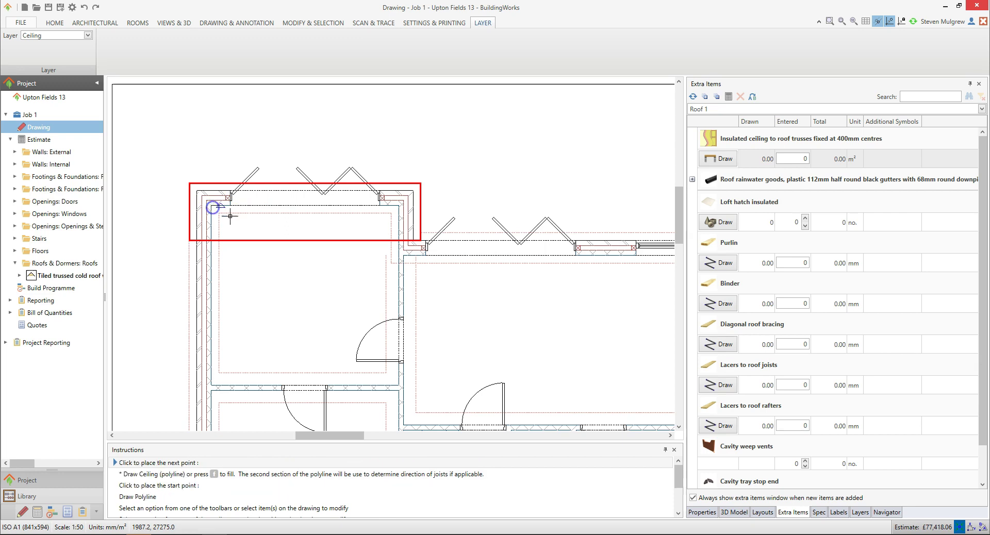
click(398, 206)
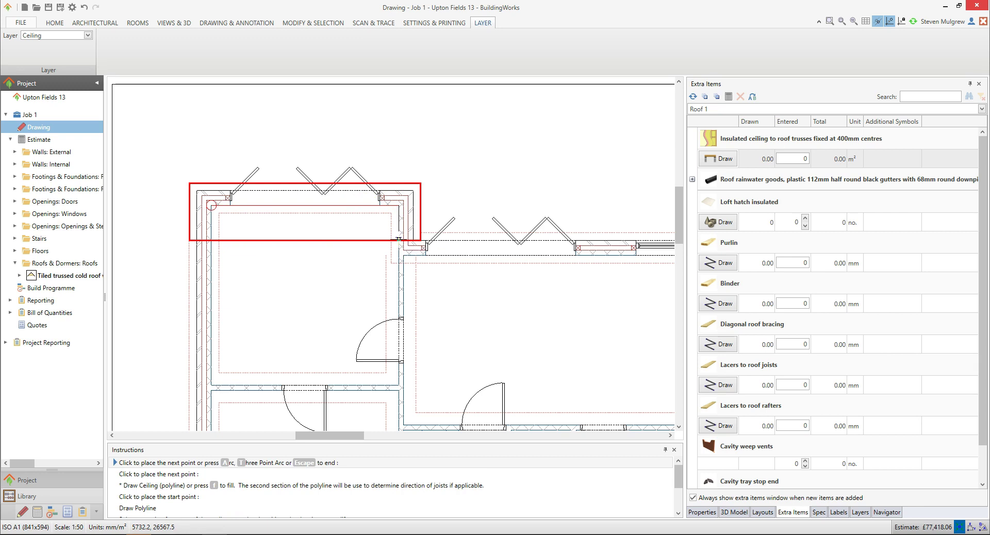
click(398, 240)
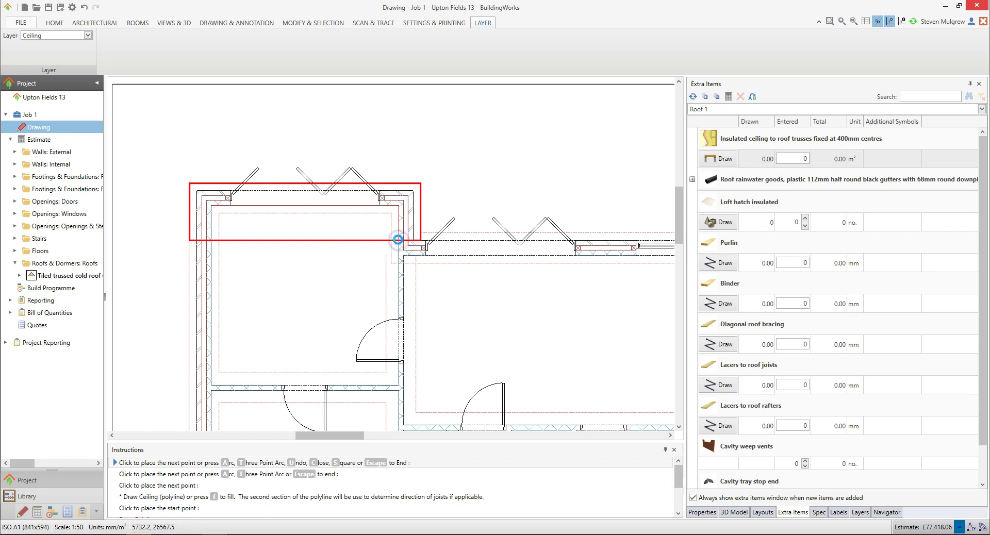
key(Escape)
key(Escape)
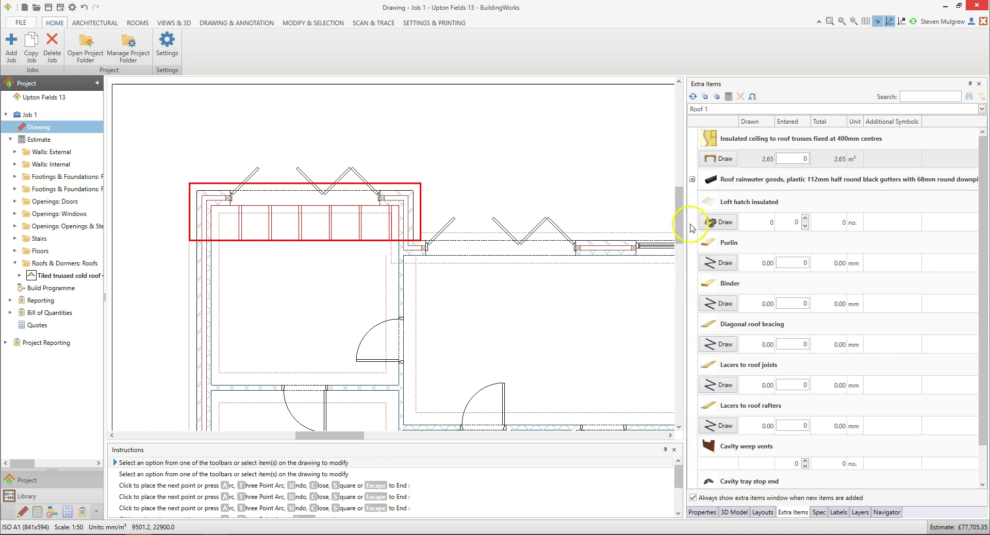
Step: Add a 2700 mm rainwater downpipe from Roof rainwater goods, ready to place
click(692, 179)
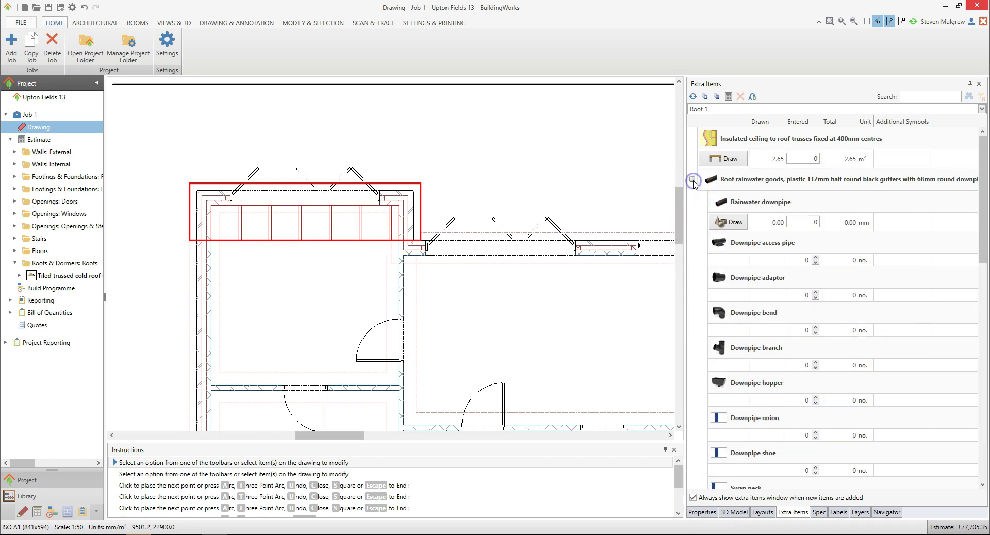
click(732, 222)
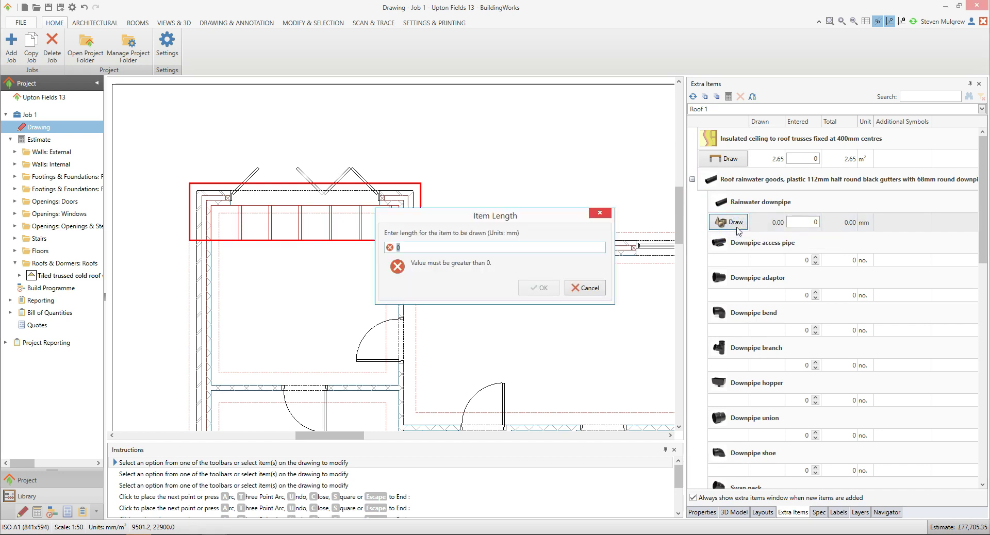
text(2700)
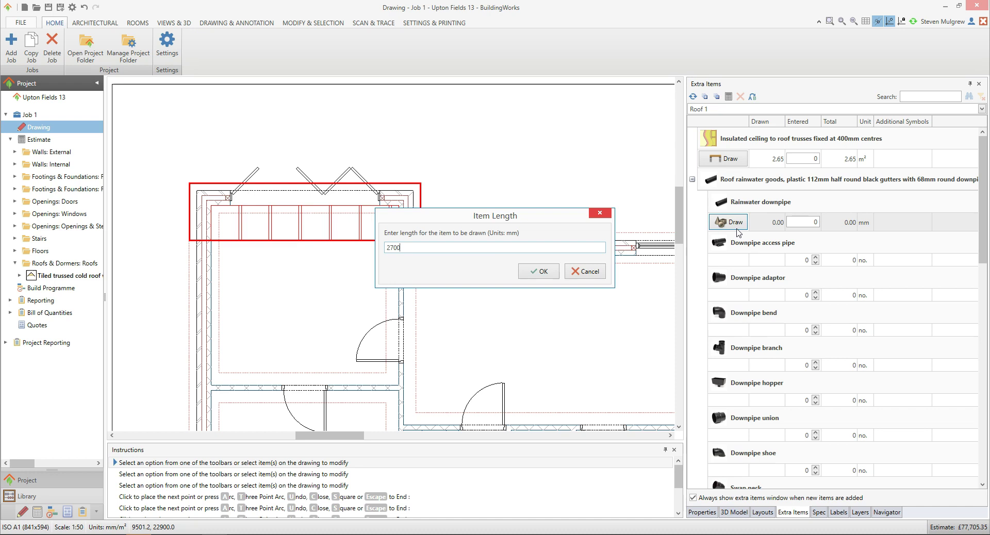
click(553, 272)
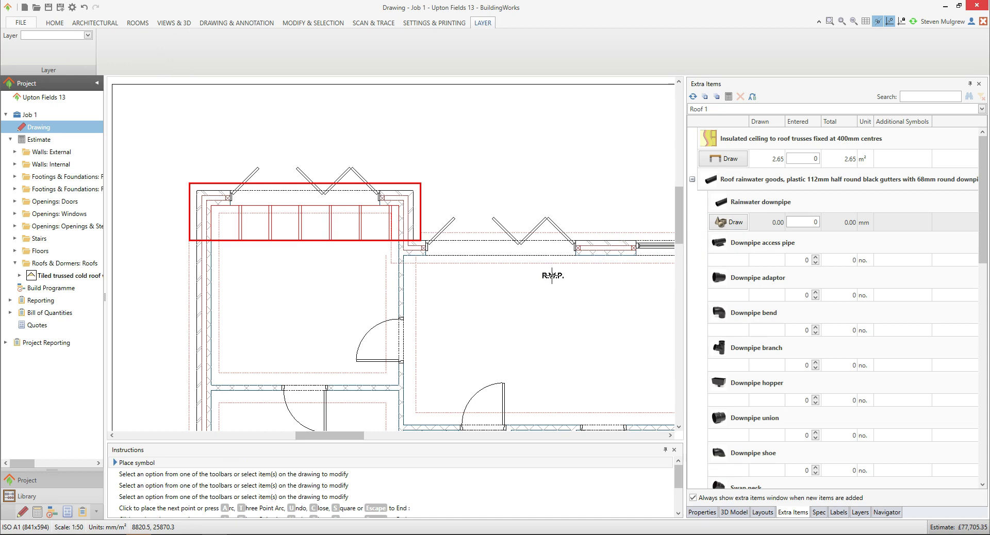
Step: Place the R.W.P. downpipe at the rear projection's top-left corner and set its rotation, adding 2700 mm
click(173, 193)
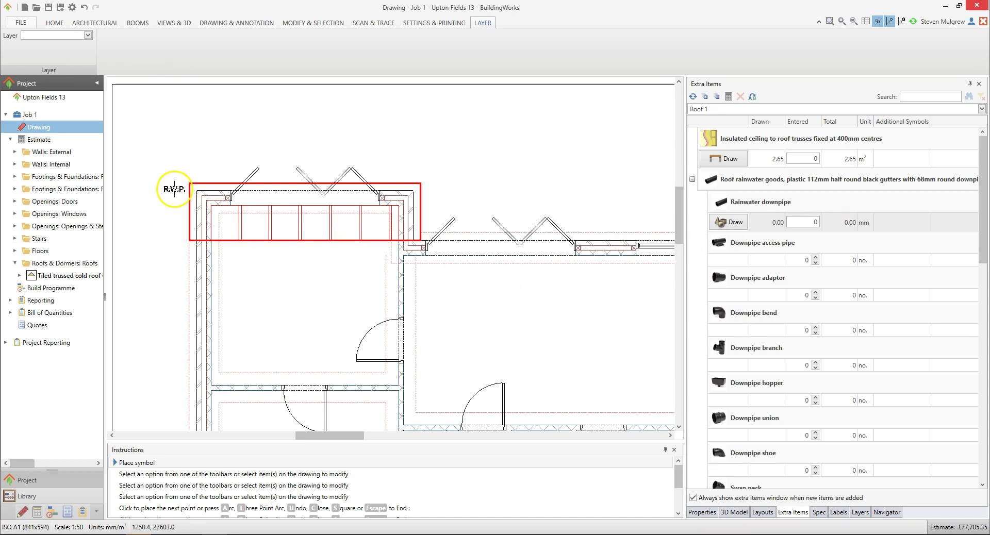
right_click(176, 191)
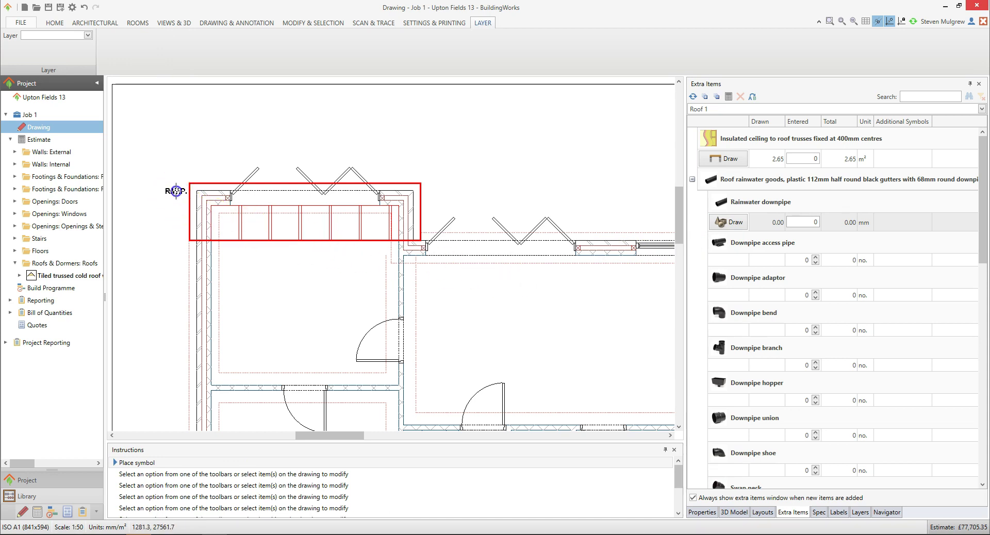
click(176, 192)
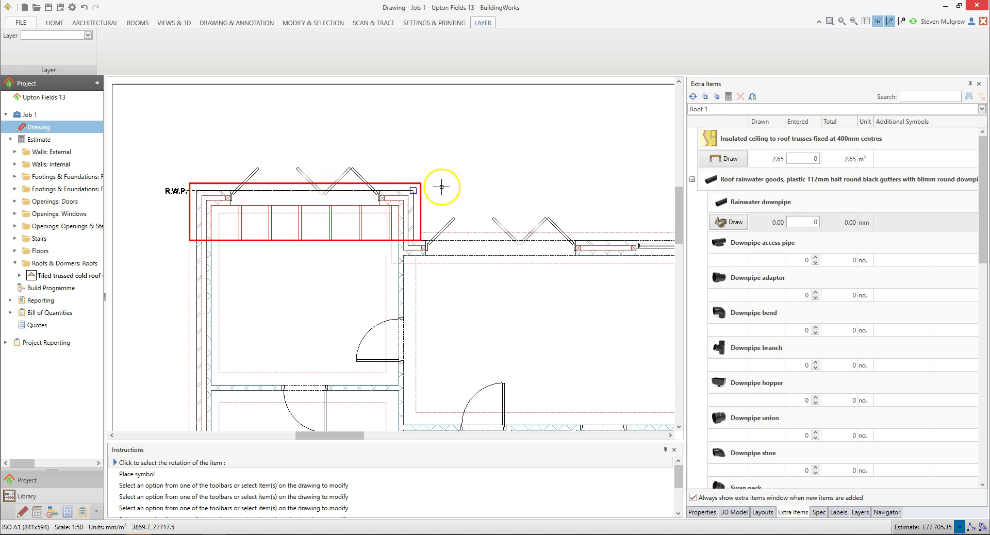
click(459, 190)
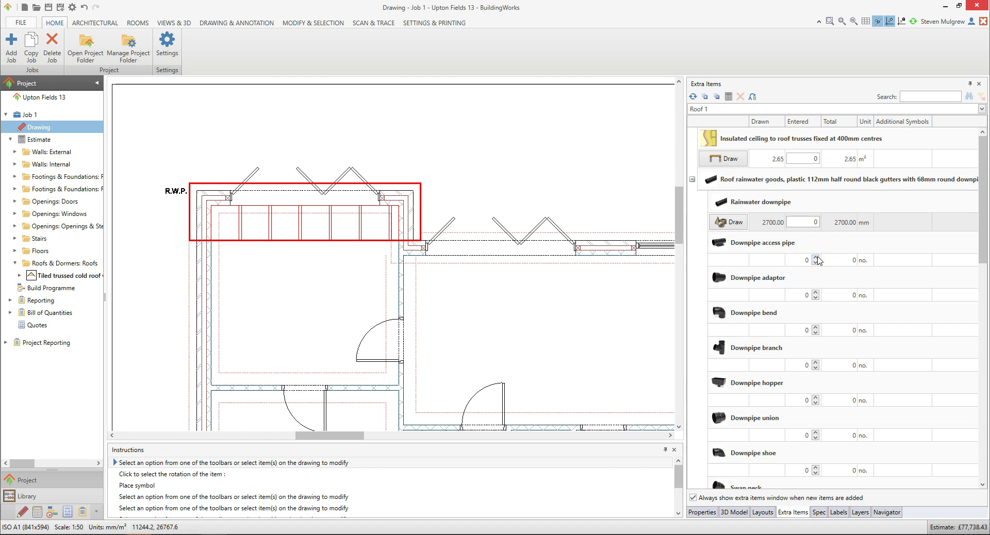
Step: Save the project as a new version named Upton Fields 14
click(61, 8)
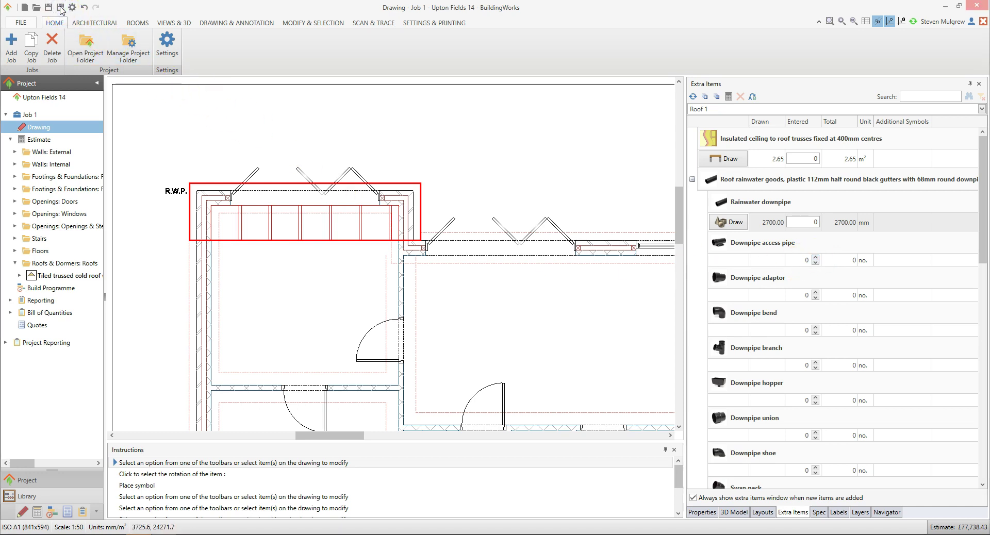